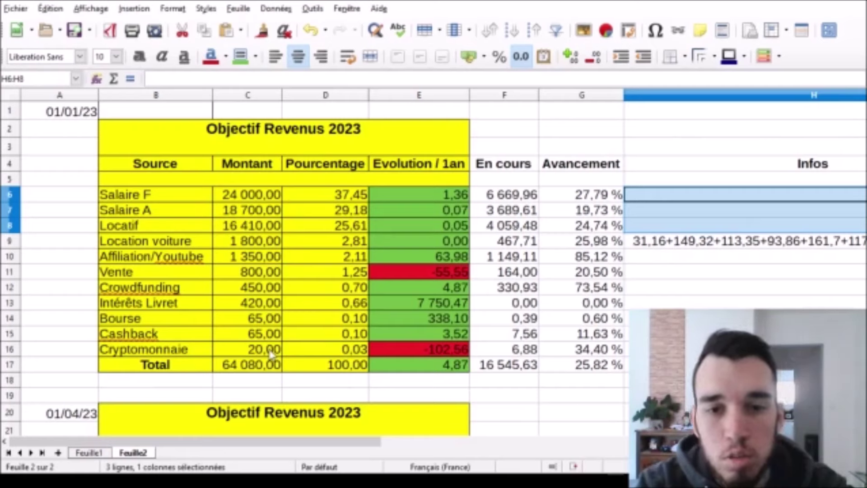
- Inspect the 01/01/23 table's Cryptomonnaie amount, total Avancement, and the Infos and En cours cells for Location voiture
left_click(271, 354)
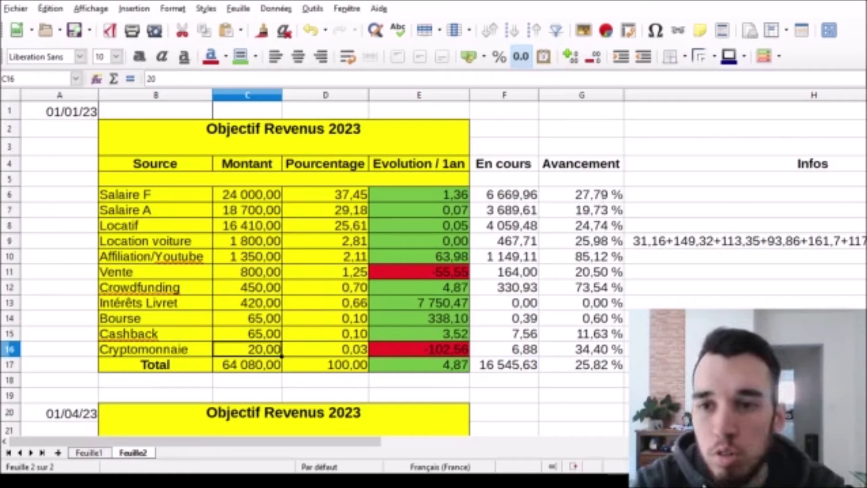
left_click(586, 368)
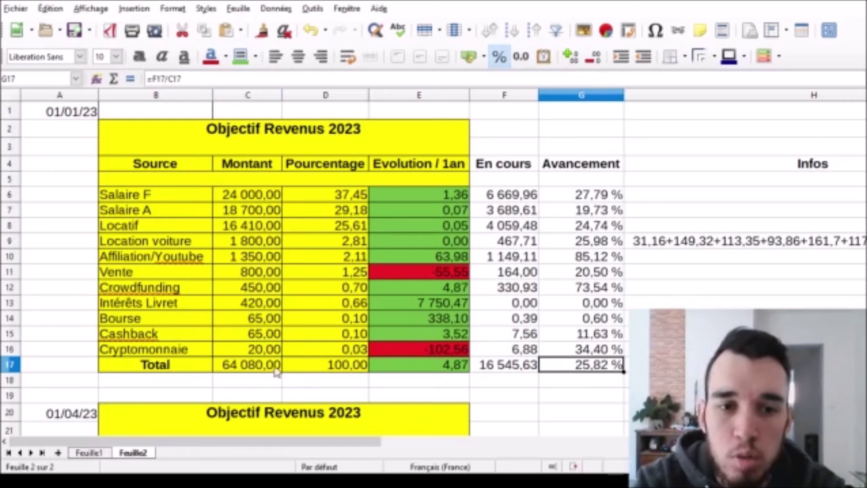
left_click(655, 242)
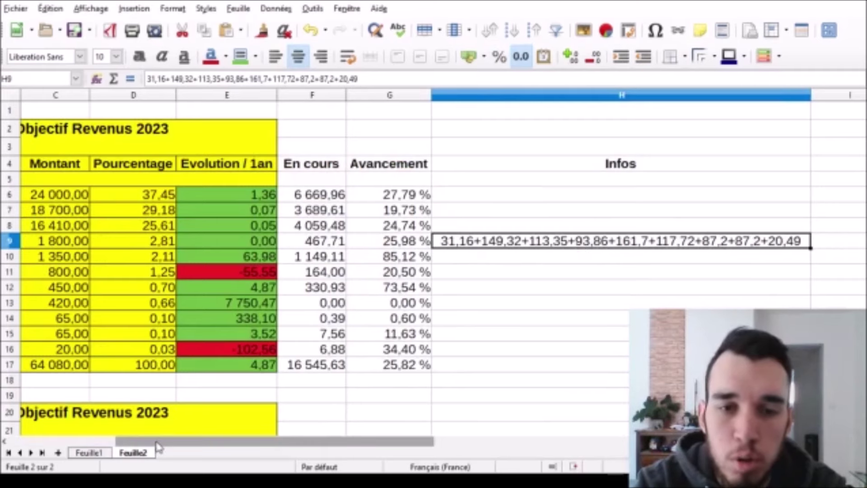
left_click_drag(158, 447, 61, 459)
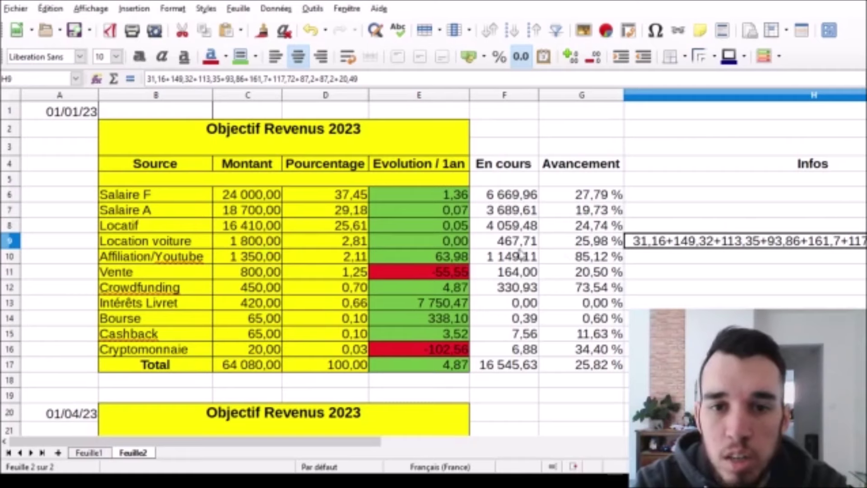
left_click(501, 243)
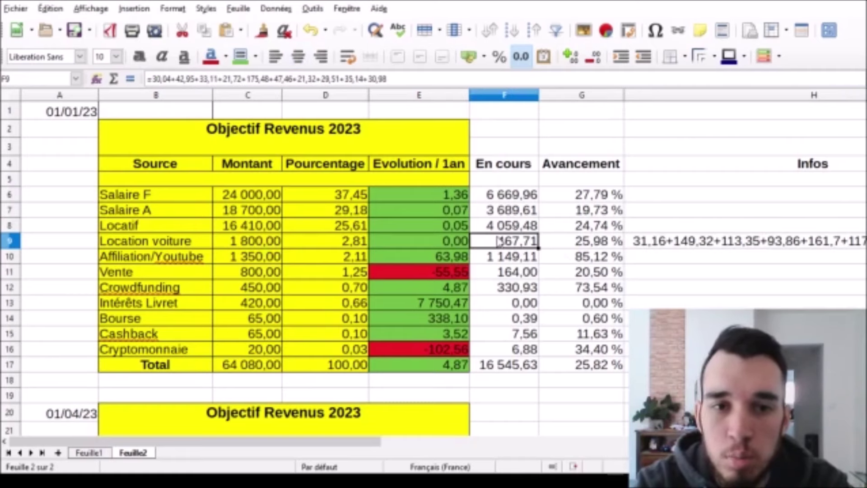
- Examine the 01/04/23 revised objectives for Salaire F, Salaire A, Locatif and Location voiture, including their changes since the first quarter
scroll(434, 268, "down", 3)
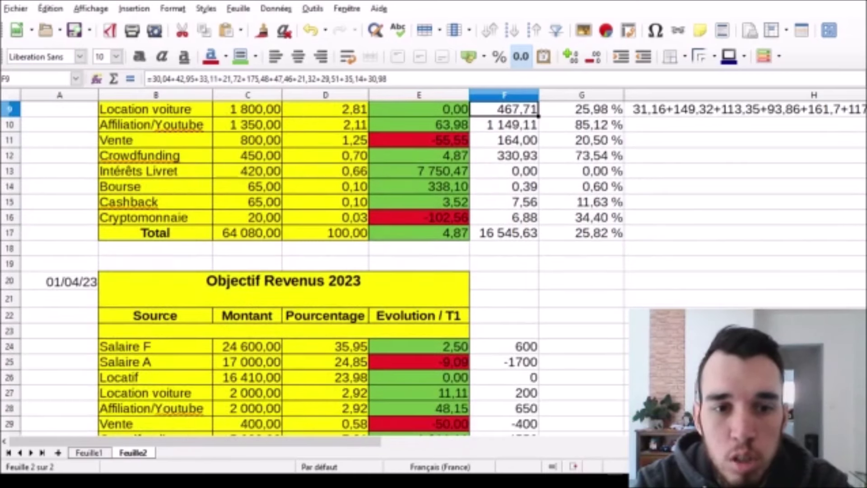
scroll(501, 311, "down", 1)
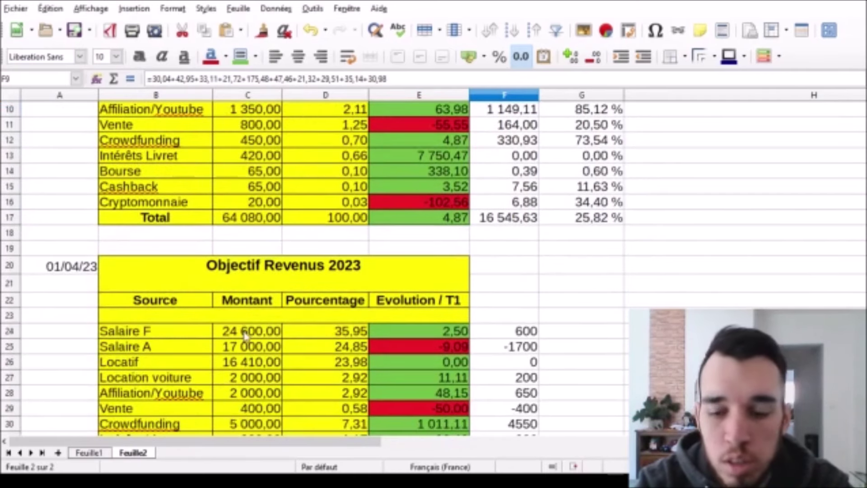
scroll(838, 258, "down", 2)
scroll(697, 295, "down", 2)
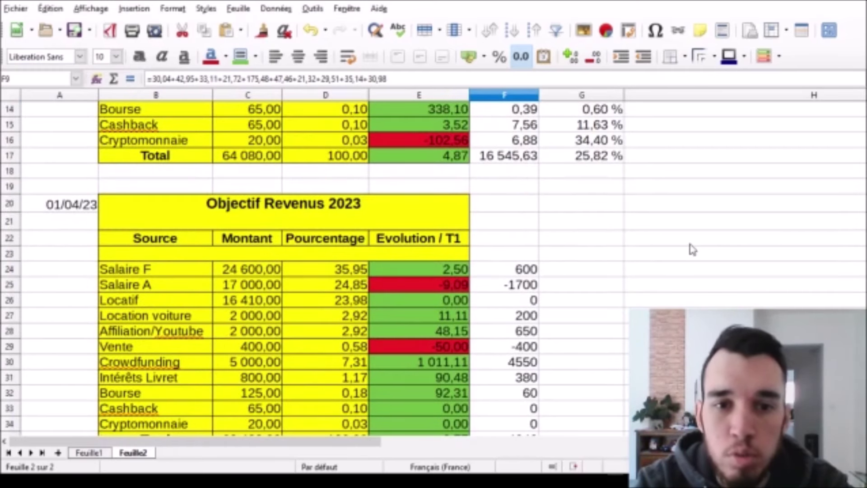
scroll(863, 230, "down", 1)
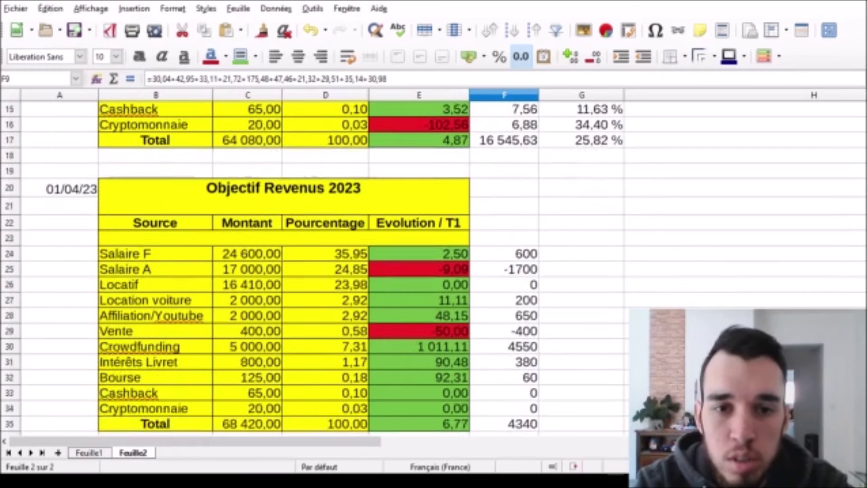
scroll(537, 260, "down", 1)
left_click(454, 244)
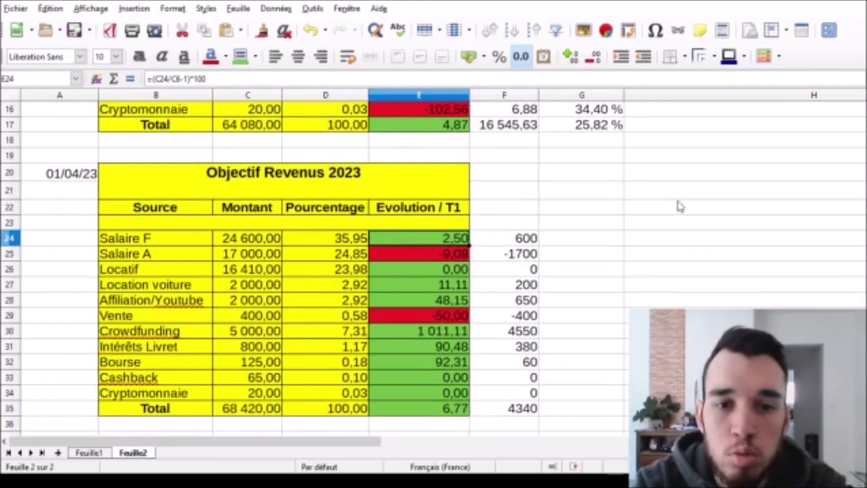
scroll(434, 264, "down", 1)
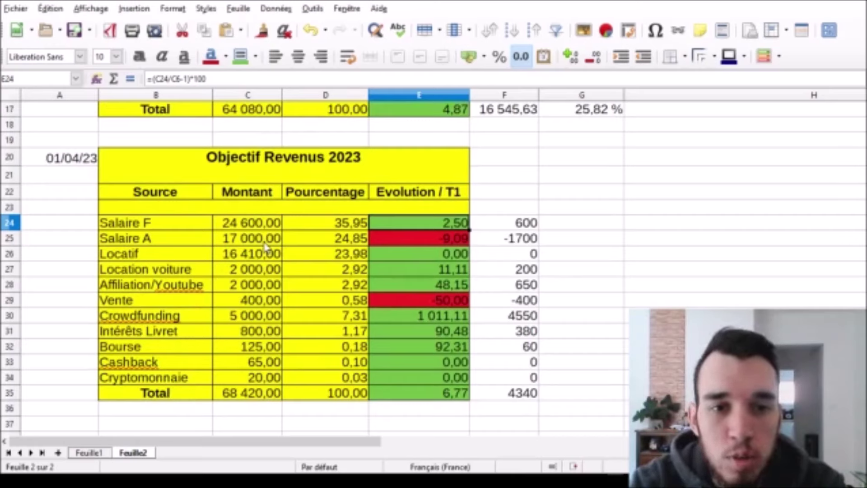
left_click(523, 242)
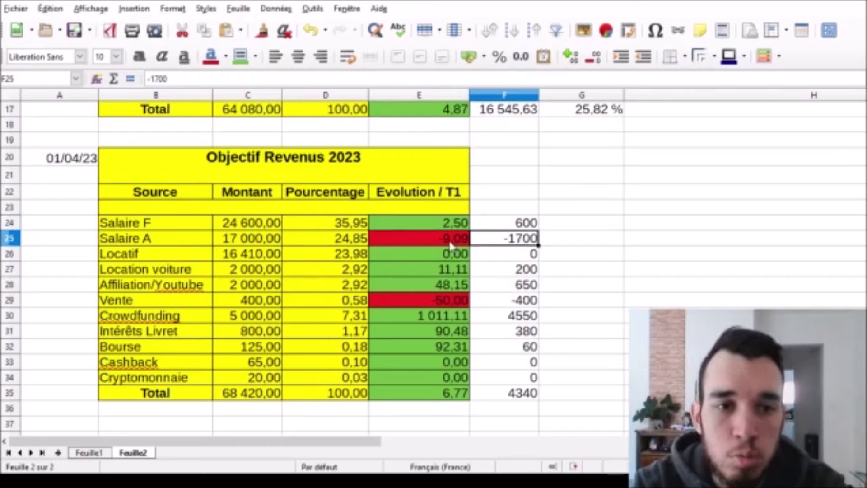
left_click(262, 243)
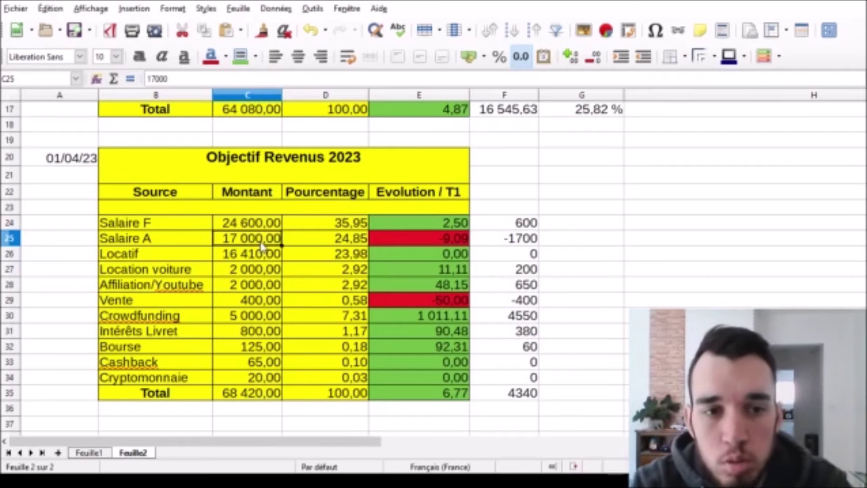
left_click(223, 260)
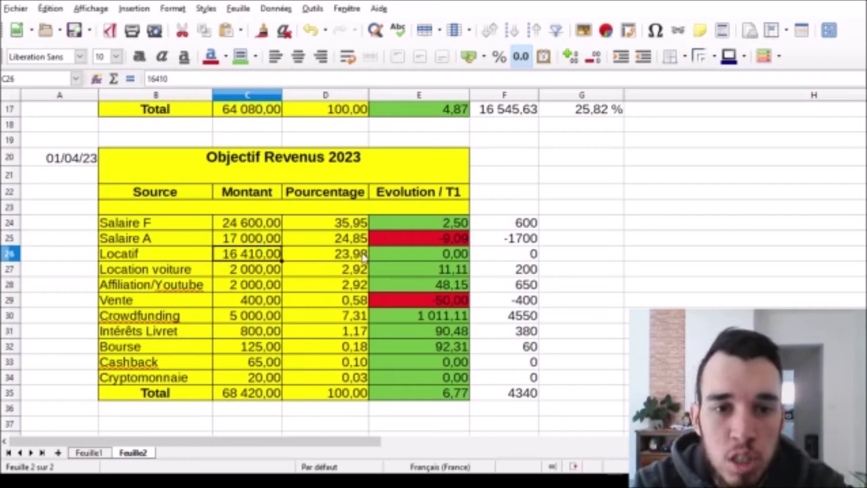
left_click(241, 274)
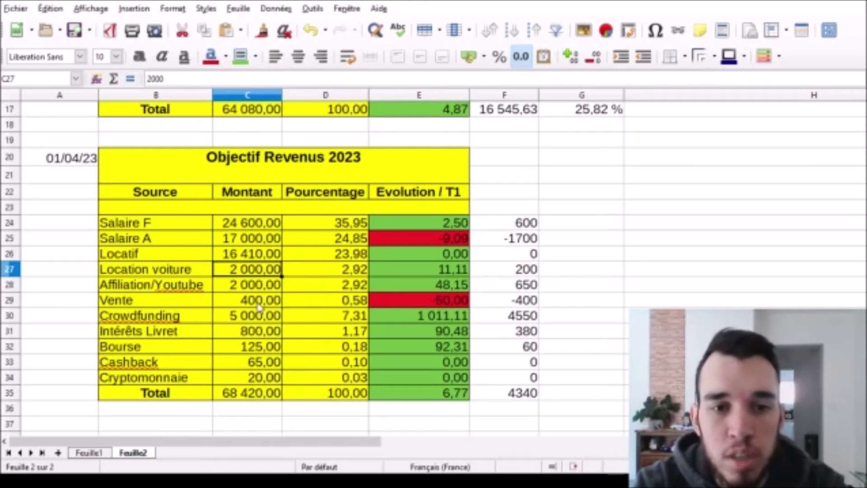
- Check the Revenus 2022 figures on Feuille1 against the Vente difference in Feuille2's 01/04/23 table
left_click(89, 453)
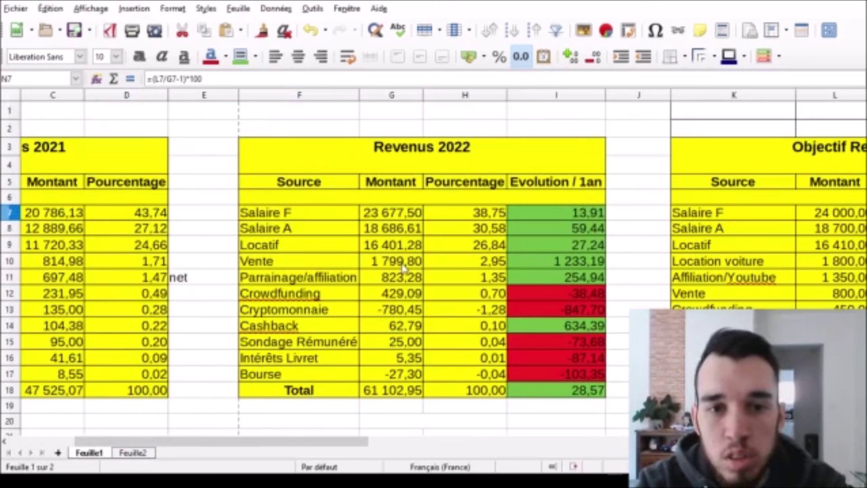
left_click(131, 453)
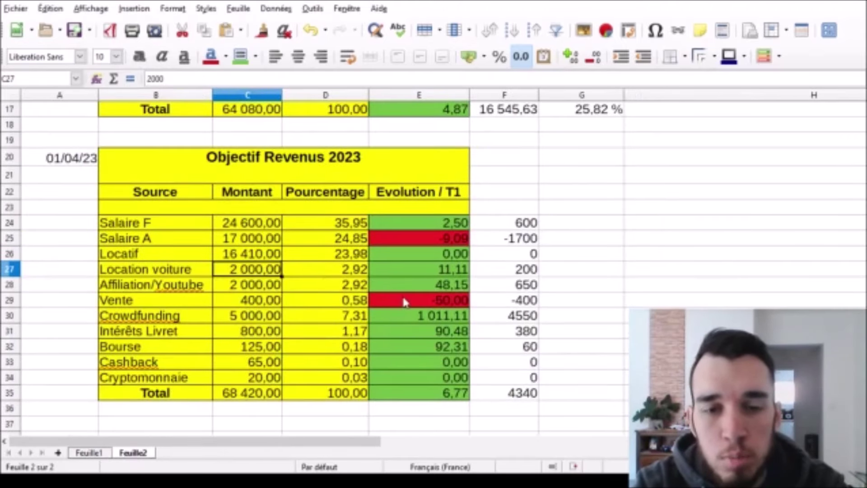
left_click(523, 297)
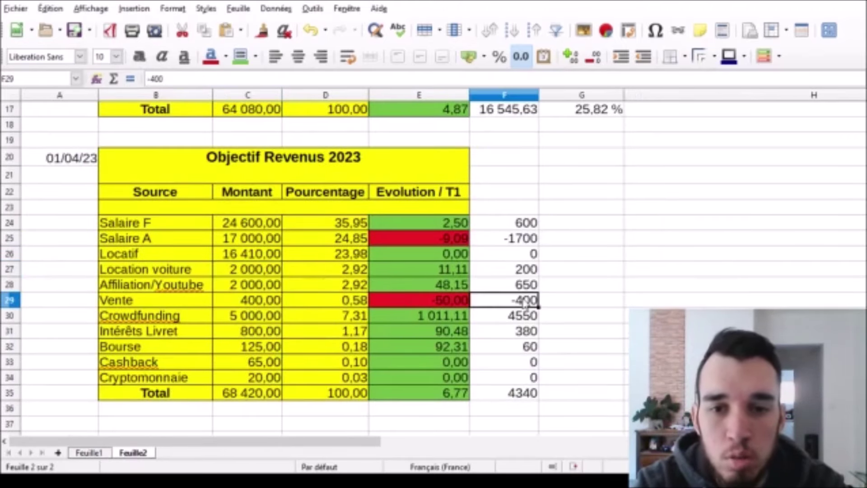
- Inspect the Crowdfunding row's revised amount, difference and Evolution / T1 formula in the 01/04/23 table
left_click(265, 317)
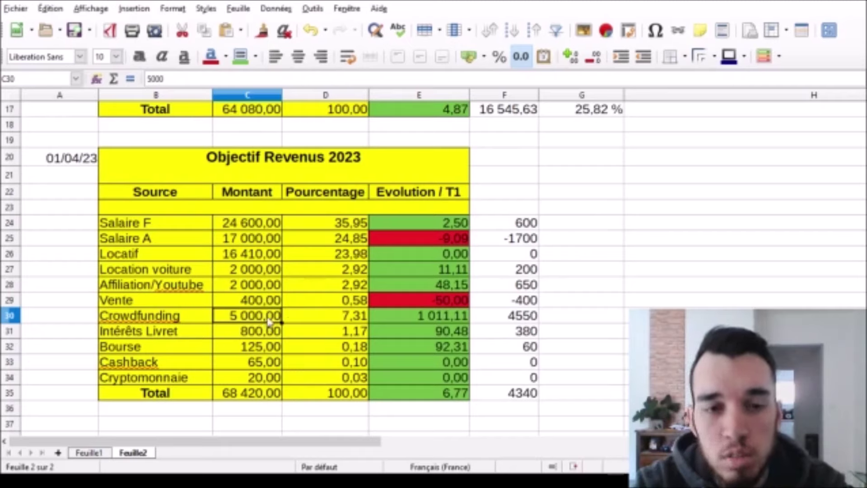
left_click(522, 323)
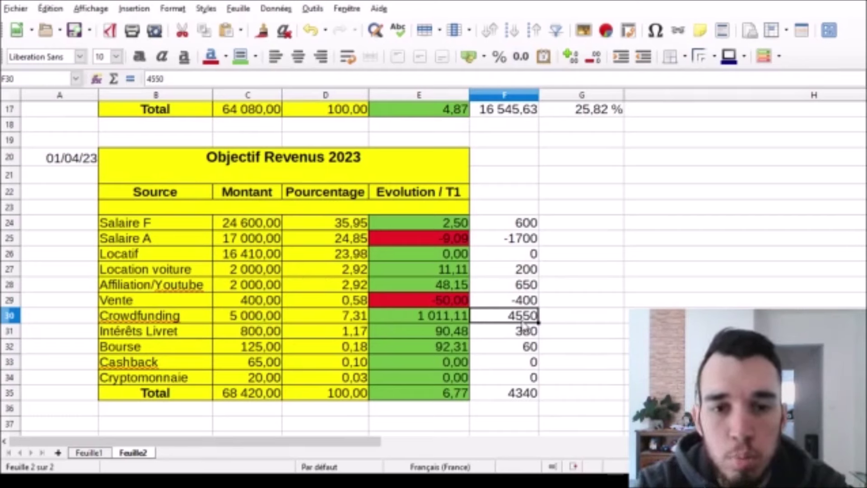
left_click(462, 321)
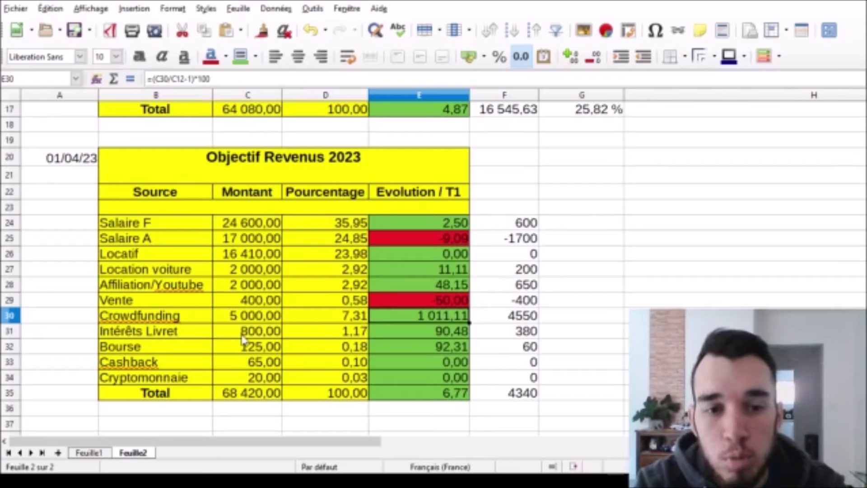
- Review the Intérêts Livret and Bourse revised amounts and differences, comparing them with the 01/01/23 table
left_click(522, 335)
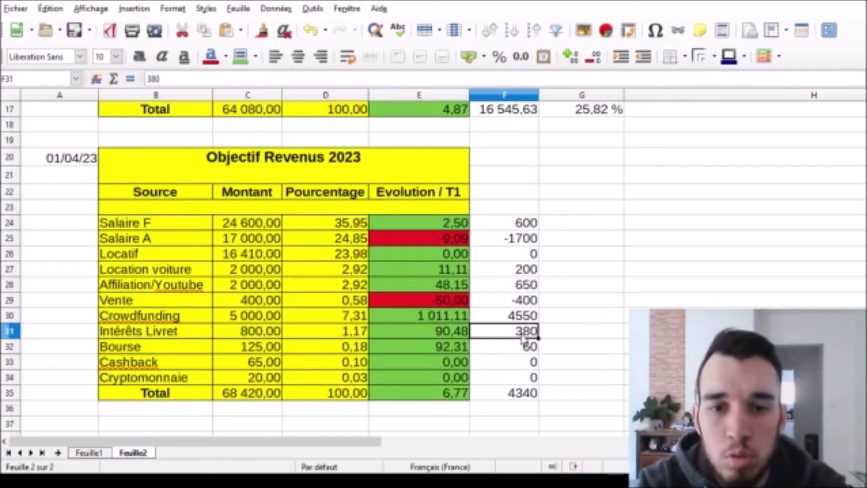
left_click(238, 337)
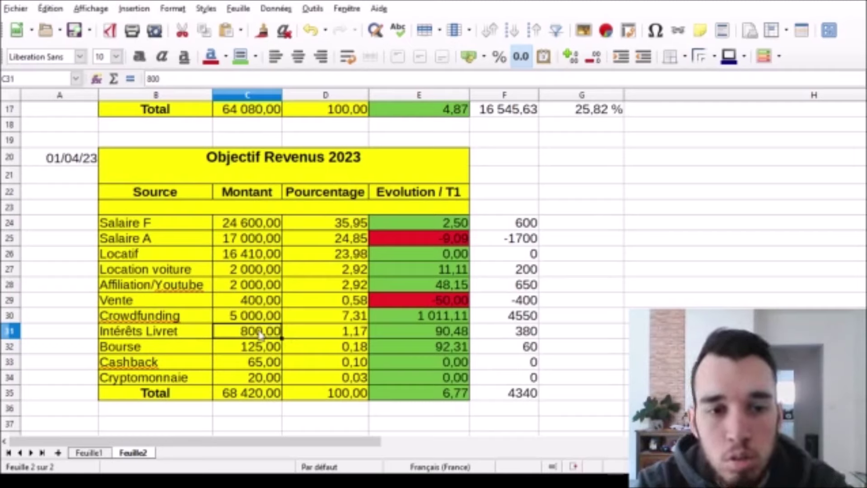
left_click(257, 352)
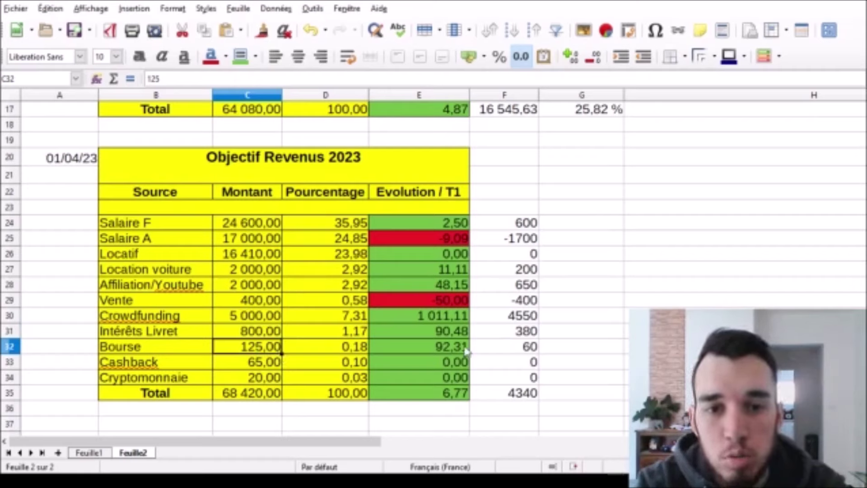
left_click(522, 348)
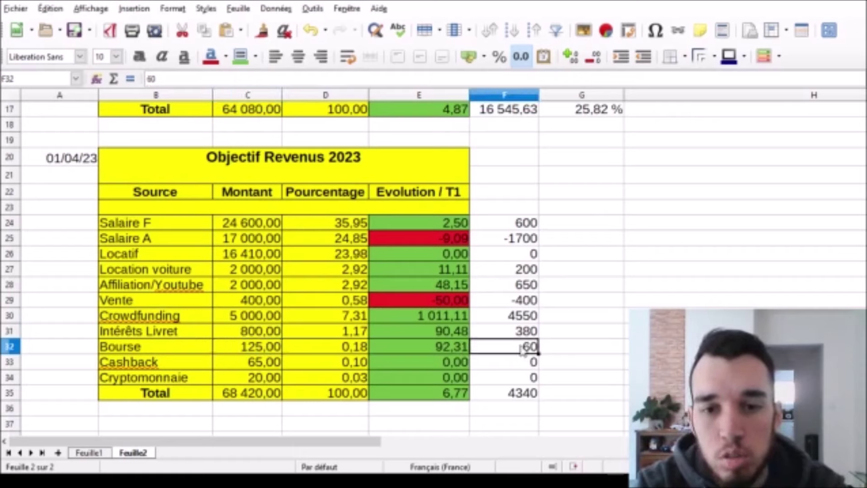
left_click(267, 351)
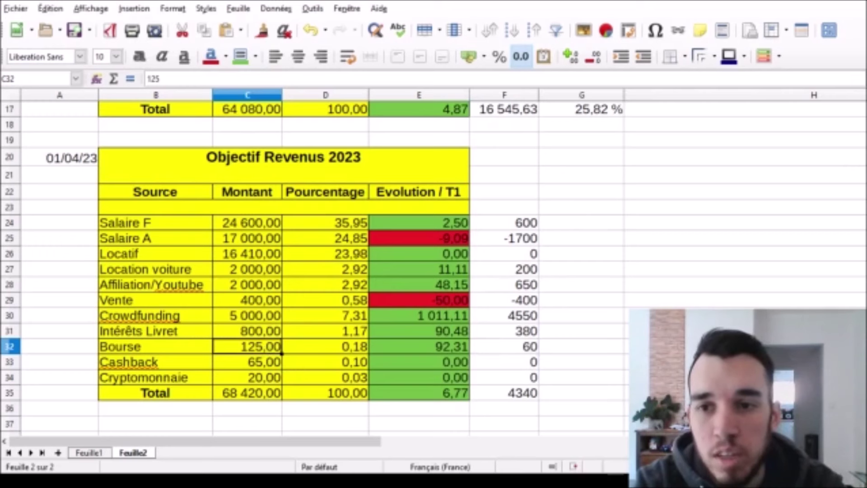
scroll(852, 227, "up", 3)
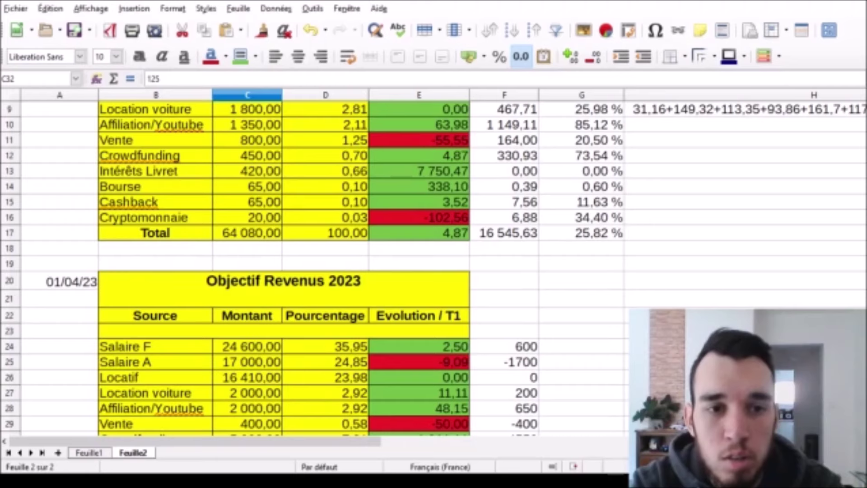
scroll(264, 360, "down", 3)
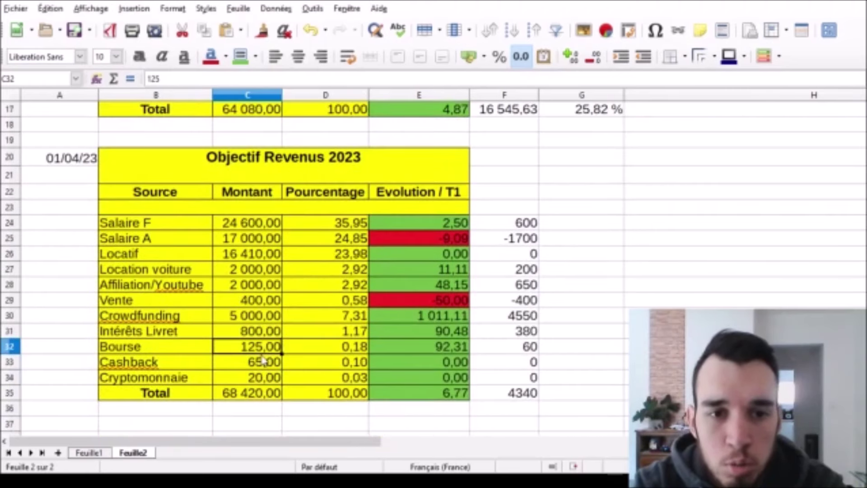
- Inspect the Cryptomonnaie amount and the Total row's Montant and Evolution / T1 in the 01/04/23 table
left_click(270, 382)
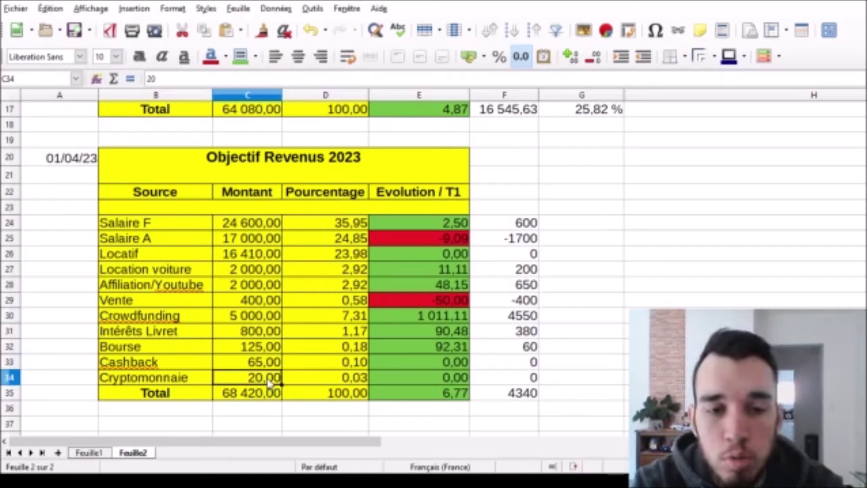
left_click(231, 402)
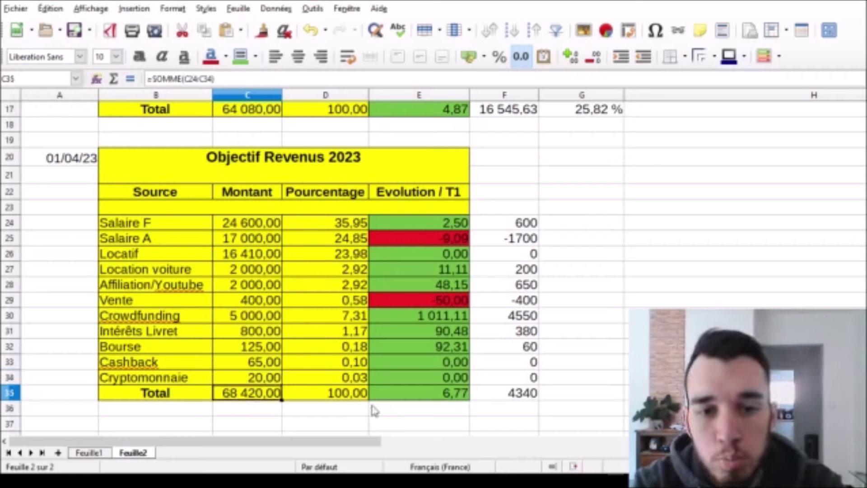
left_click(438, 400)
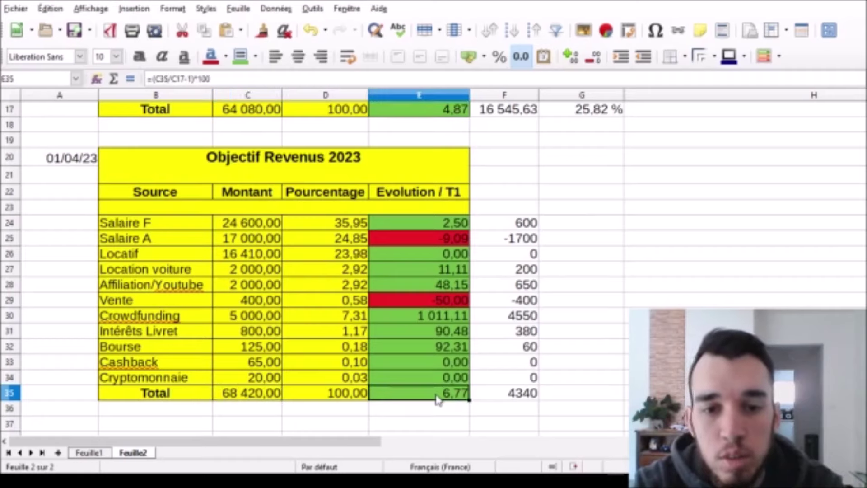
left_click(266, 398)
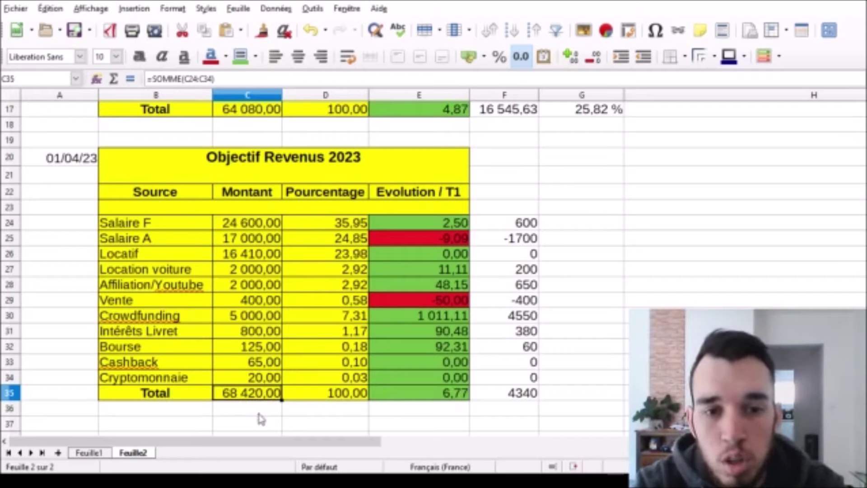
- Inspect the total Montant of the Revenus 2022 table on Feuille1
left_click_drag(94, 457, 96, 458)
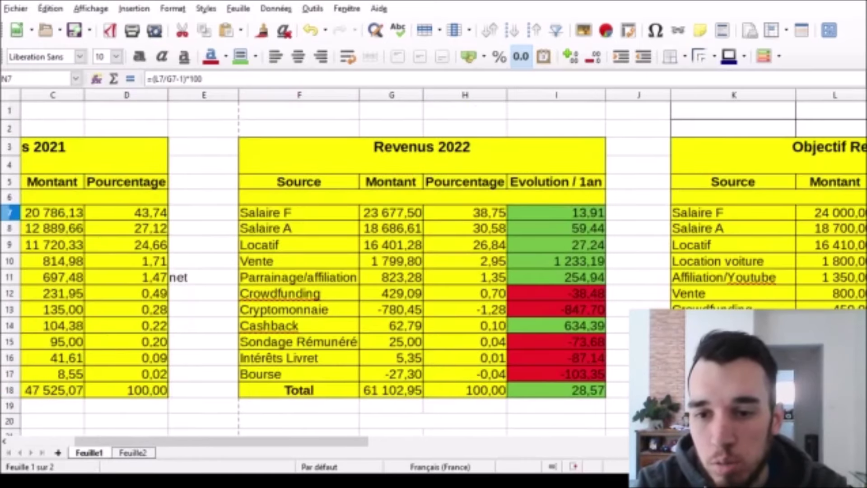
scroll(542, 252, "down", 2)
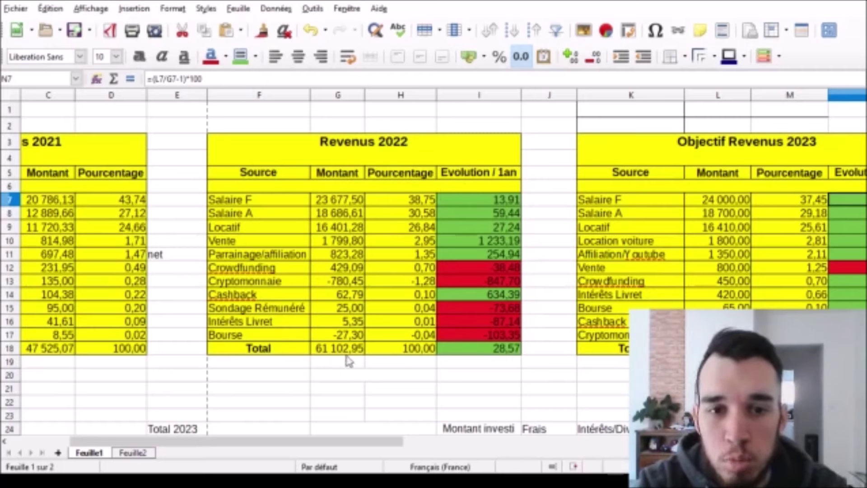
left_click(320, 352)
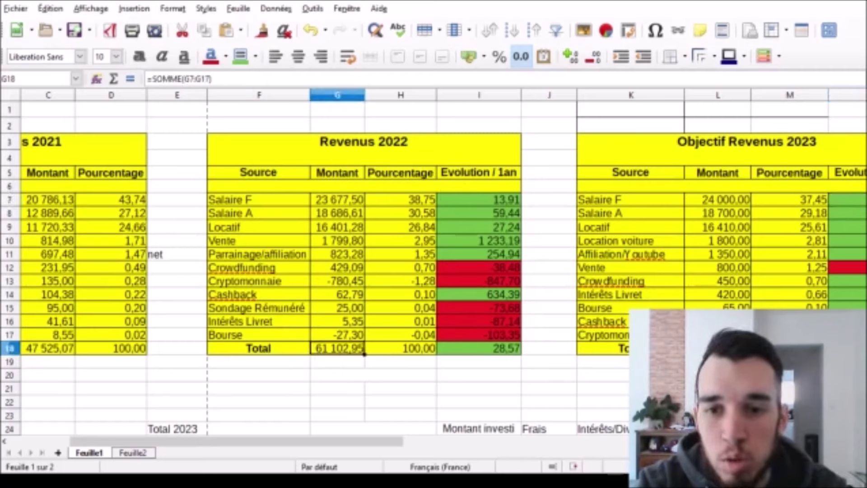
- Set the Total row's Montant in the Objectif Revenus 2023 table on Feuille1 to 68000
left_click(718, 348)
type("=")
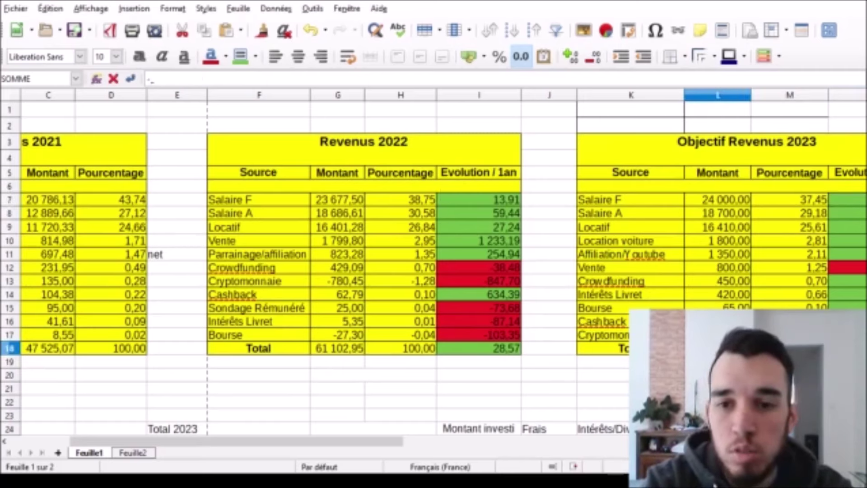
key("Escape")
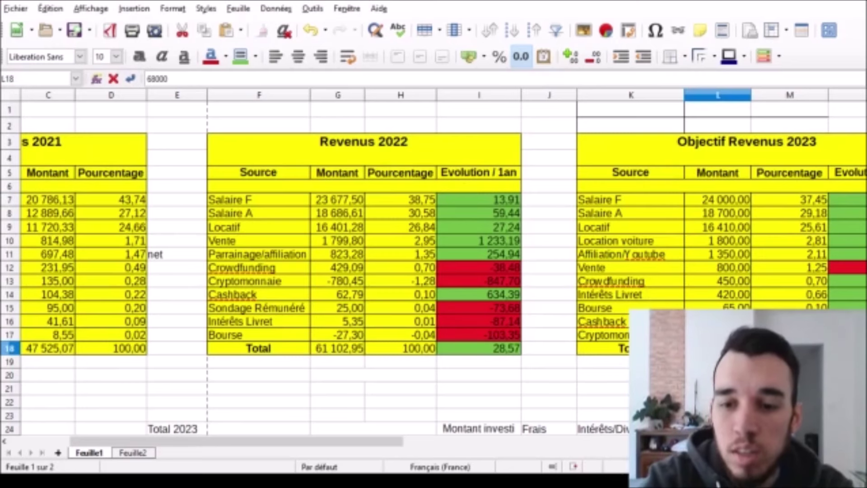
type("68000")
key("Return")
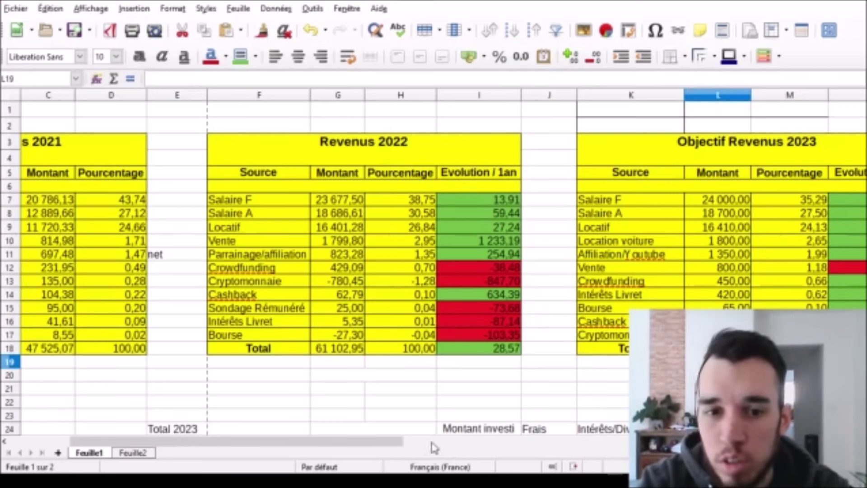
- Set the Total Montant of the Objectif Revenus 2023 table to 75000, and inspect the Revenus 2022 Total row's Evolution / 1an
left_click(771, 467)
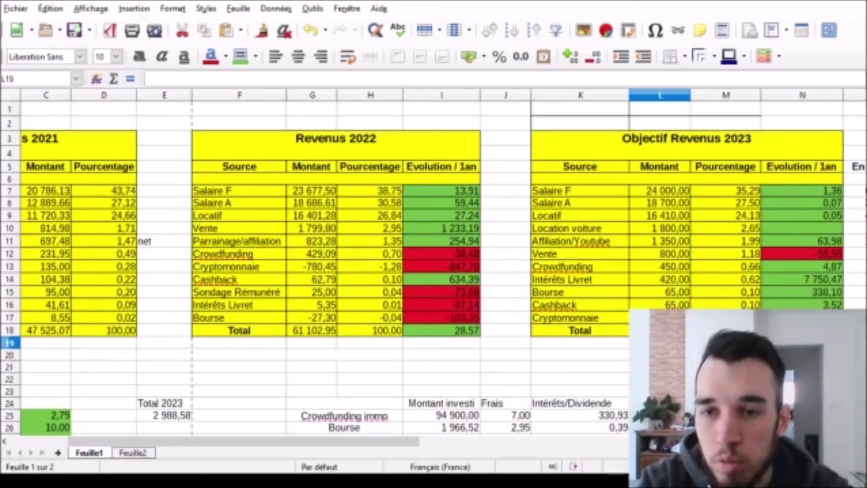
left_click(660, 330)
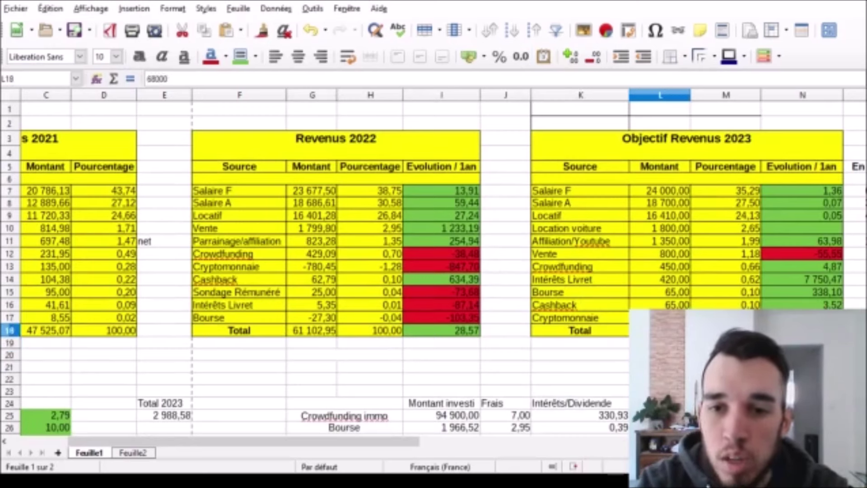
type("é'ààà")
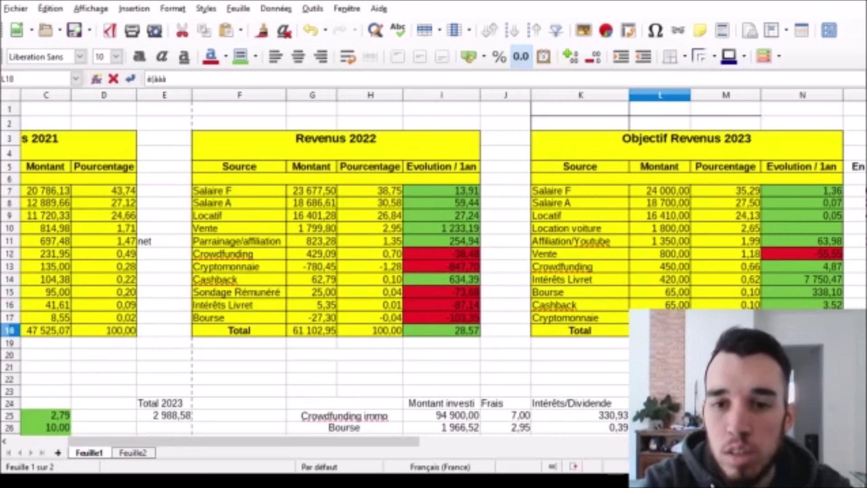
key("BackSpace")
key("BackSpace")
key("BackSpace")
type("75000")
key("Return")
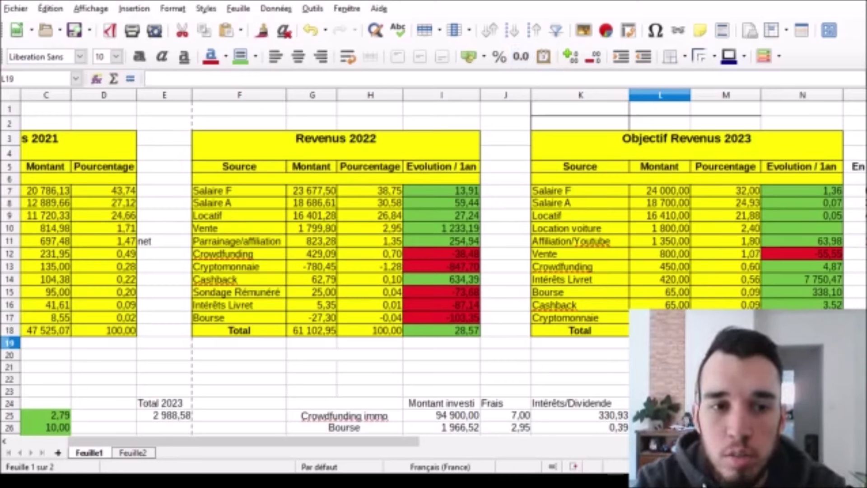
left_click(478, 333)
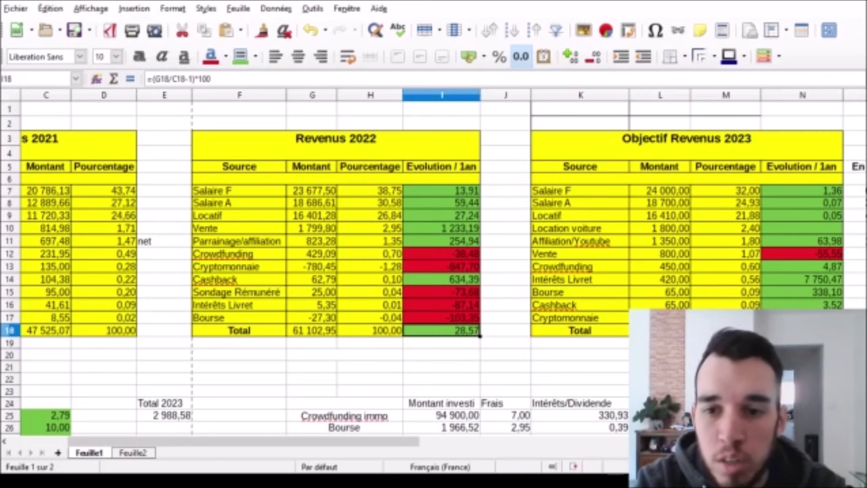
scroll(480, 335, "down", 1, "ctrl")
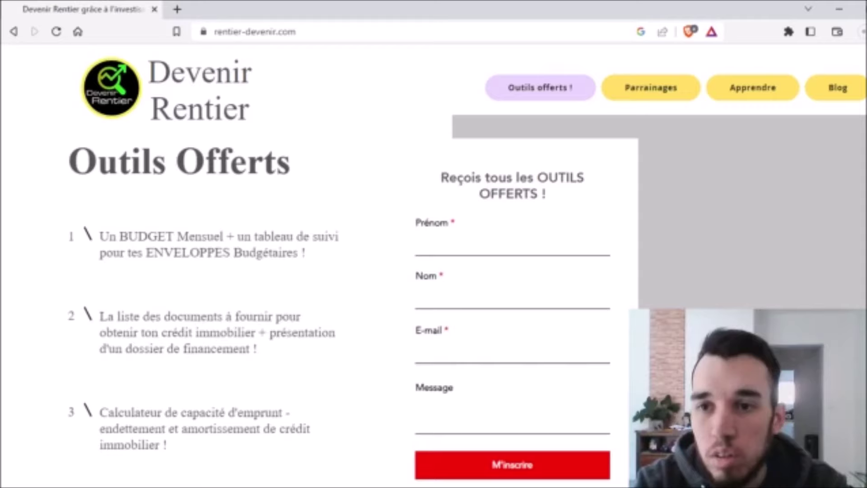
- Switch to the rentier-devenir.com page in the browser, read through the Outils Offerts list and open Parrainages
scroll(433, 266, "down", 2)
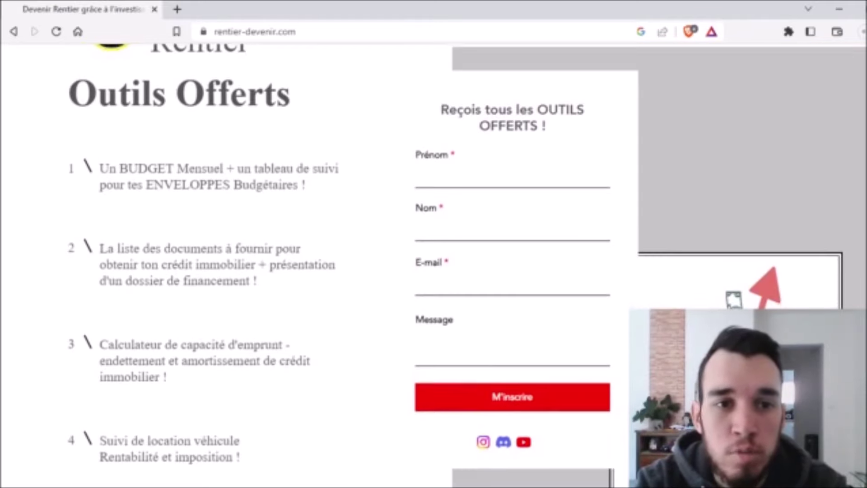
scroll(434, 266, "down", 1)
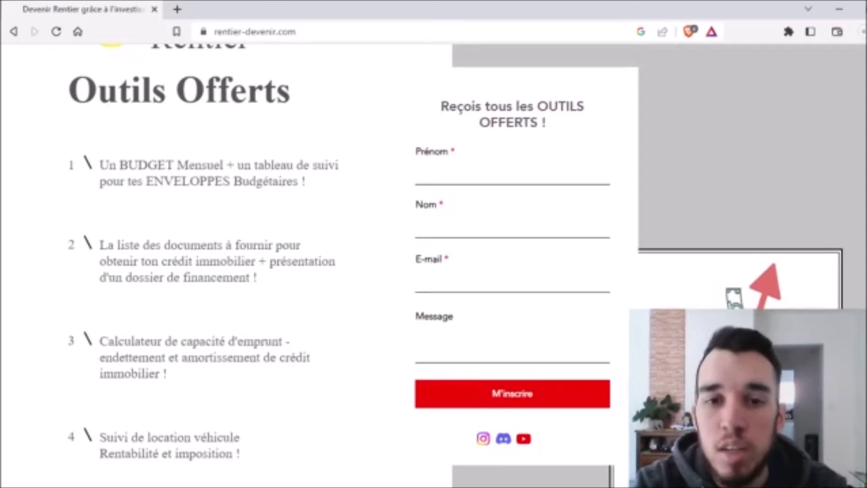
scroll(434, 265, "down", 2)
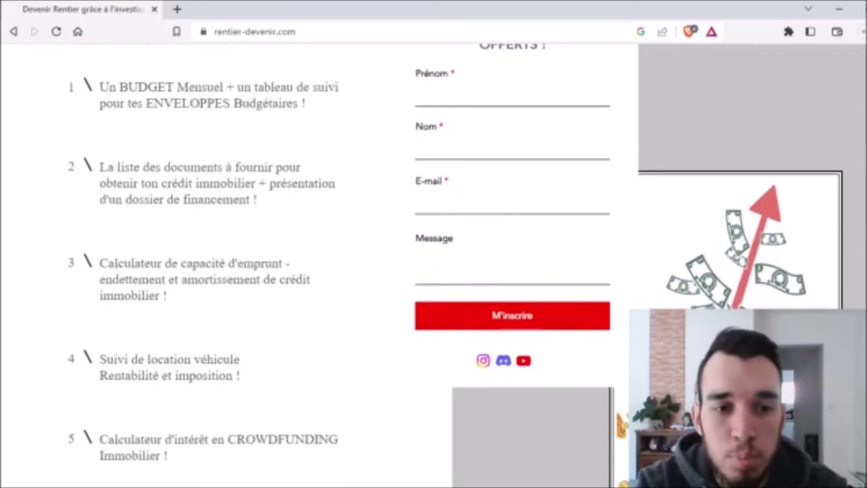
scroll(434, 266, "up", 2)
scroll(467, 265, "up", 1)
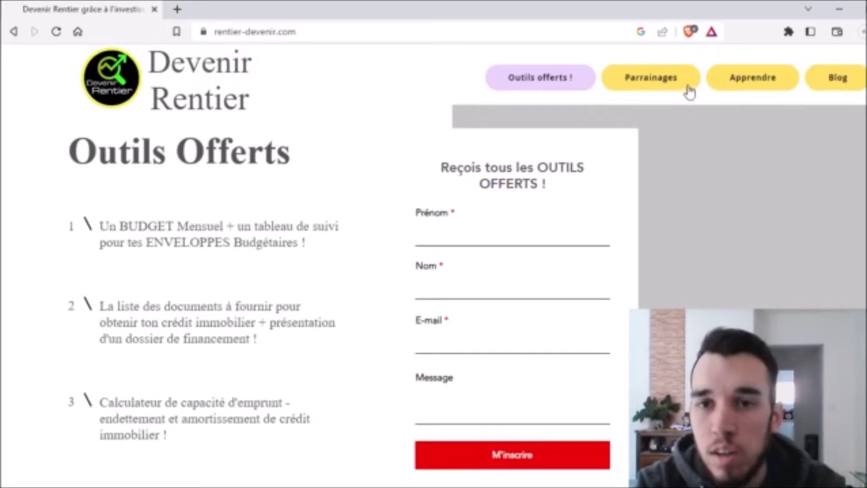
left_click(666, 85)
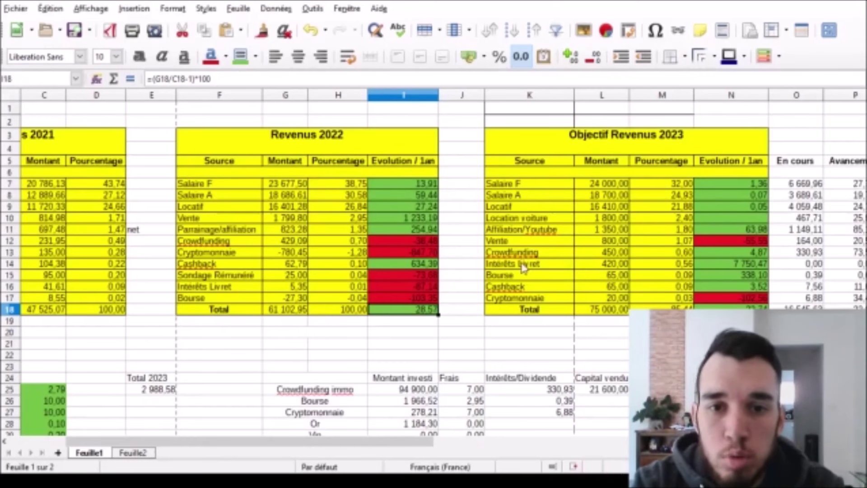
- Examine the Bourse, Crowdfunding, Location voiture, Affiliation/Youtube and Vente sources in the Objectif Revenus 2023 table on Feuille1
left_click(515, 276)
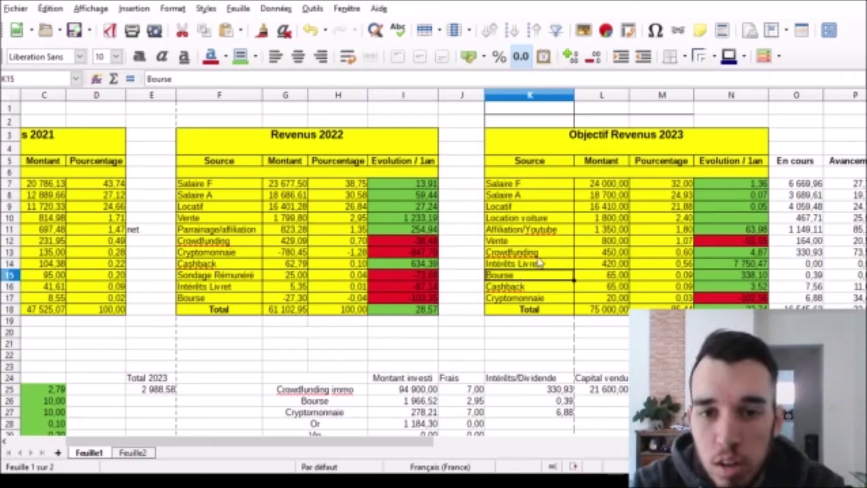
left_click(526, 256)
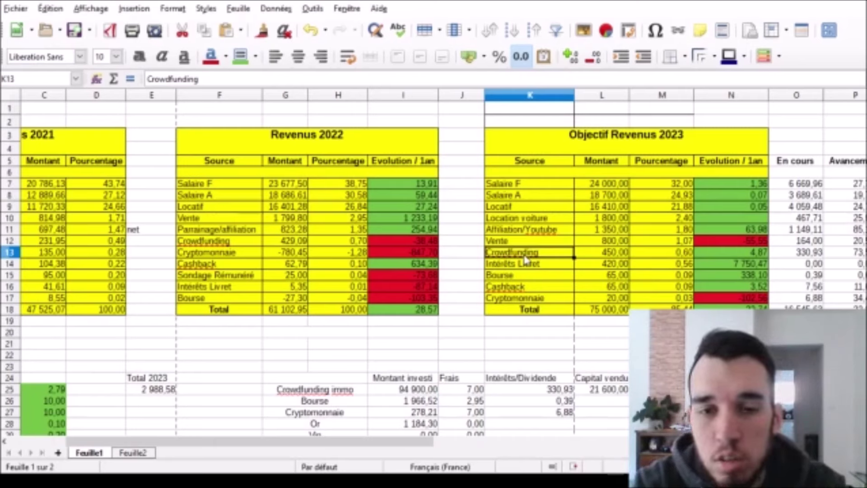
left_click(524, 218)
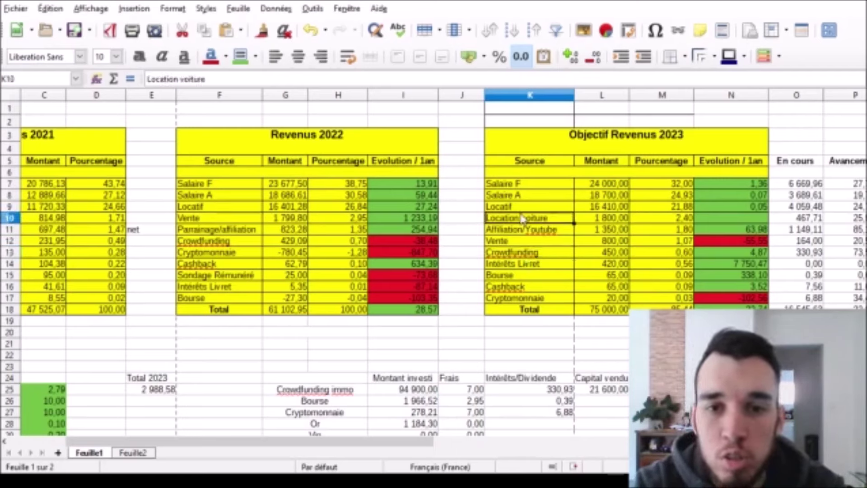
left_click(531, 230)
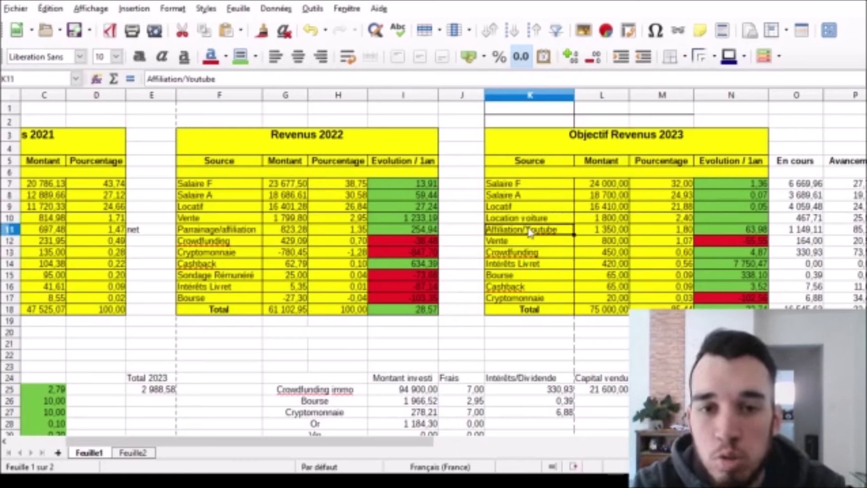
left_click(522, 243)
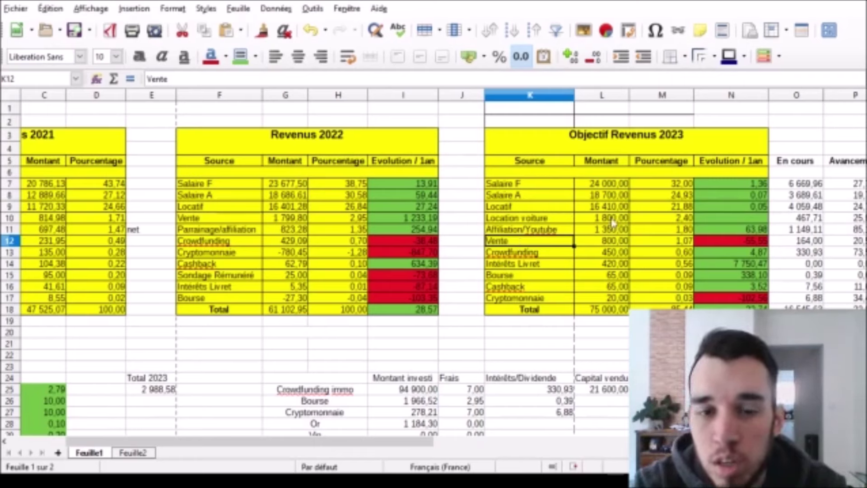
- Compare the Pourcentage values of the two salaries with those of the other sources in the 01/04/23 table on Feuille2
left_click(131, 453)
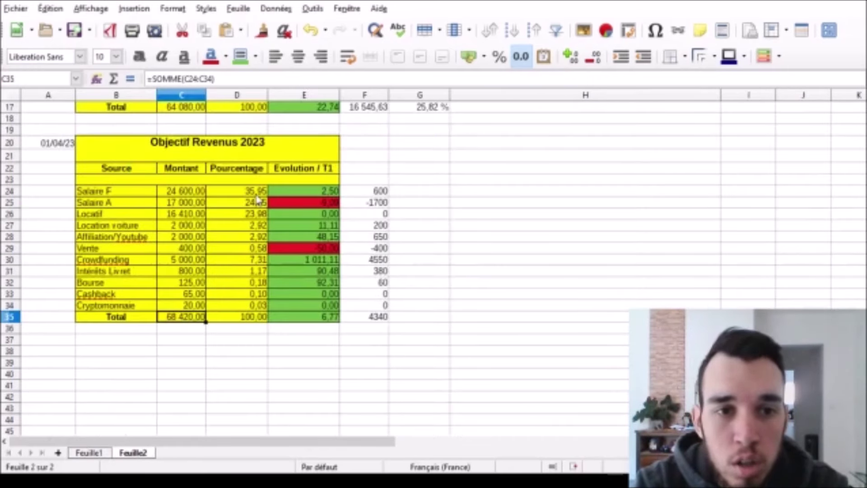
left_click(257, 194)
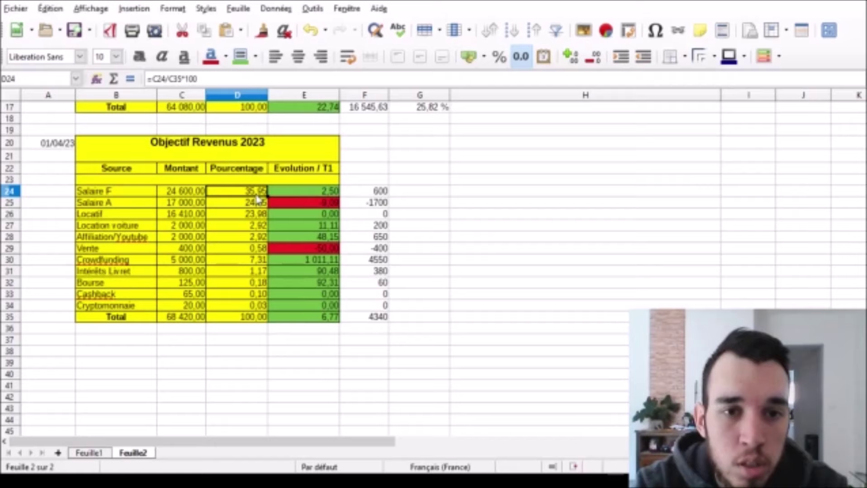
left_click_drag(258, 199, 259, 205)
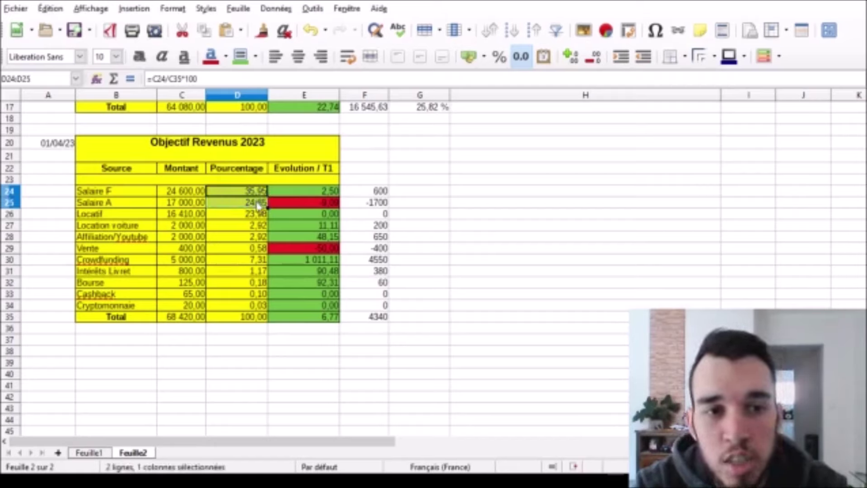
left_click_drag(255, 214, 262, 311)
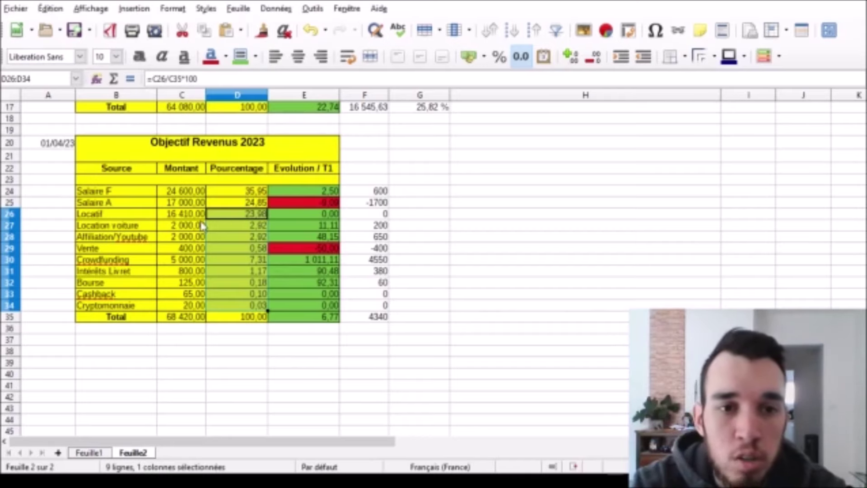
left_click_drag(251, 196, 250, 207)
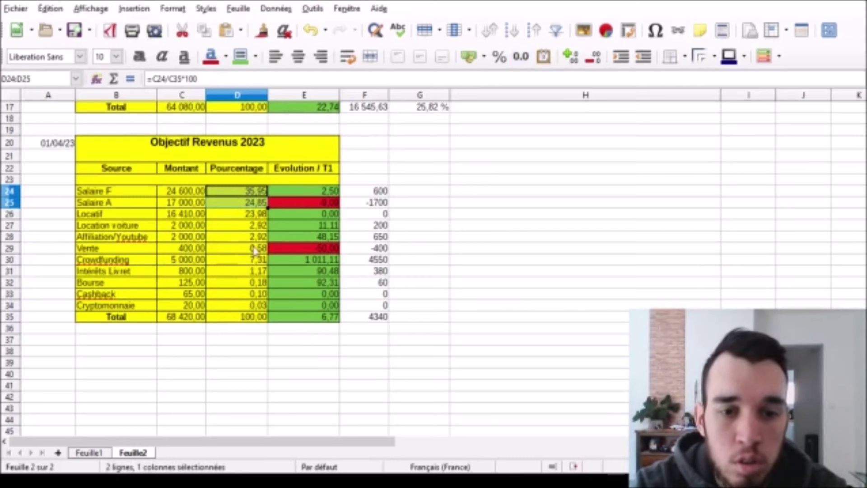
- Inspect the Salaire F and Salaire A percentages in the Revenus 2022 table on Feuille1
left_click(92, 454)
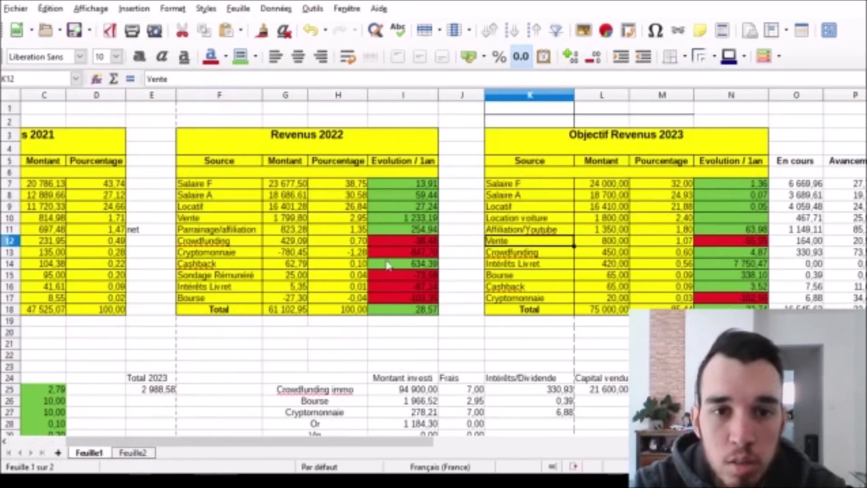
left_click(352, 188)
left_click_drag(353, 194, 353, 198)
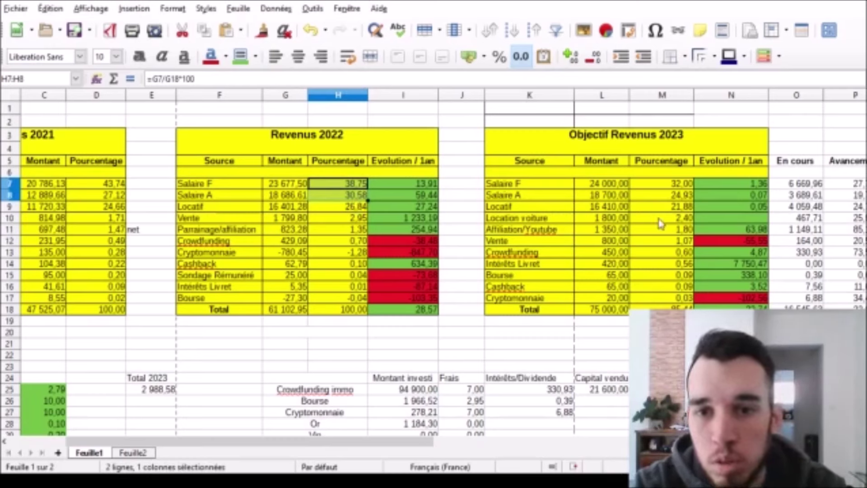
- Review the percentages from Locatif to Cryptomonnaie and the two salary rows in the 01/04/23 table on Feuille2
left_click(132, 452)
left_click_drag(239, 213, 244, 311)
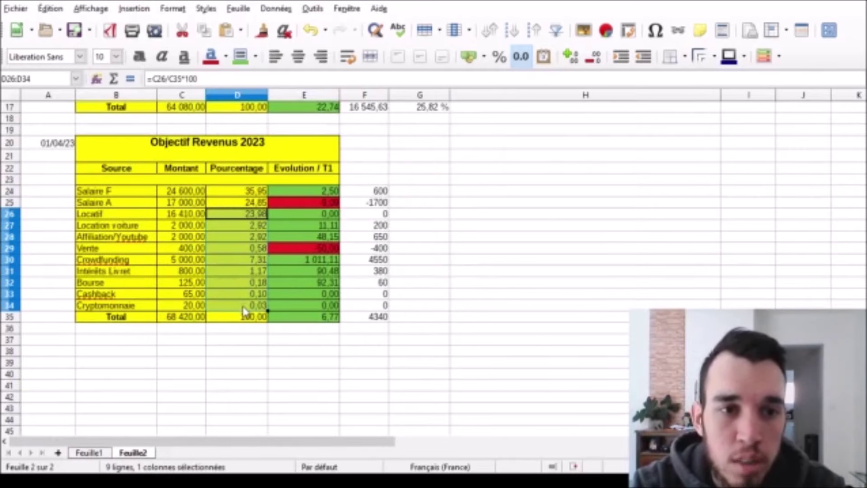
left_click(147, 195)
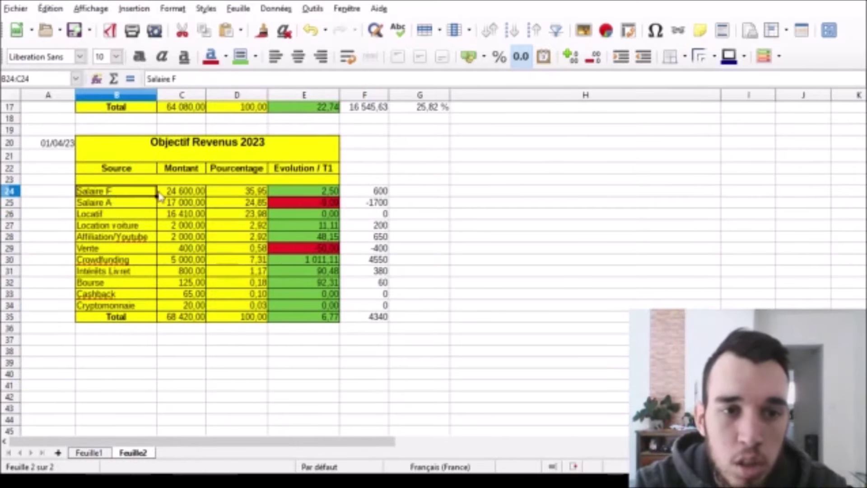
left_click_drag(147, 195, 229, 208)
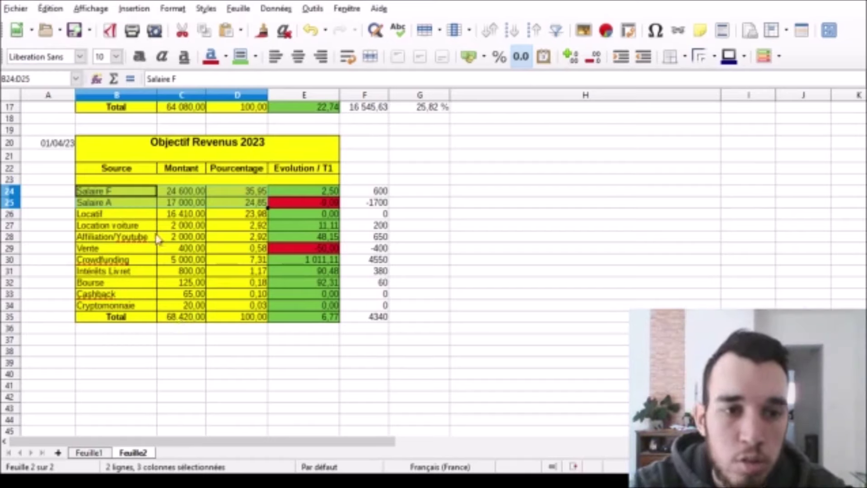
- Inspect the Locatif row's Montant and the Total row's difference in the 01/04/23 table
left_click_drag(135, 217, 184, 221)
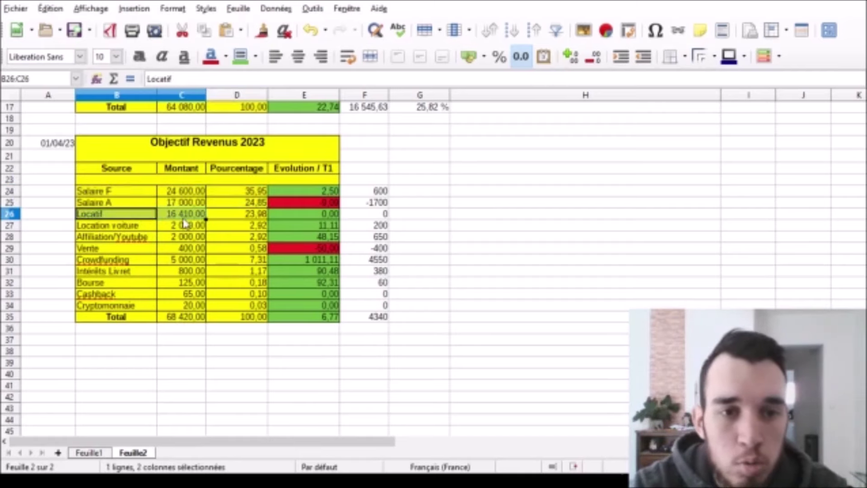
left_click(185, 218)
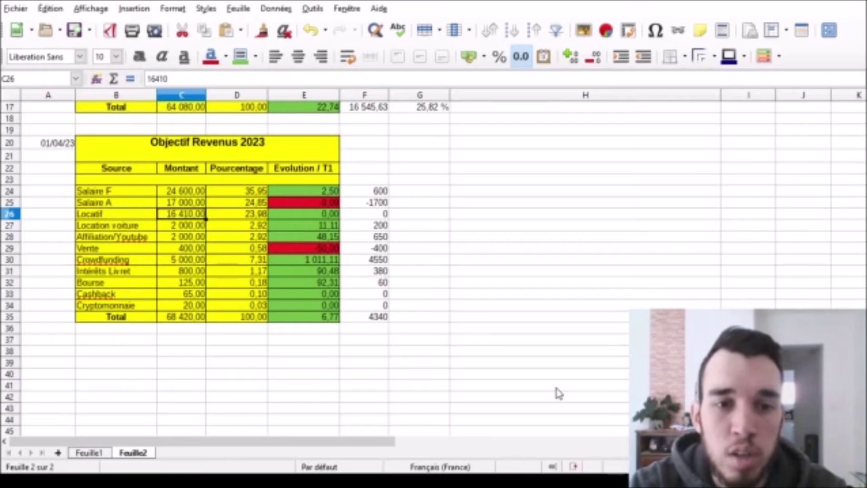
left_click(379, 319)
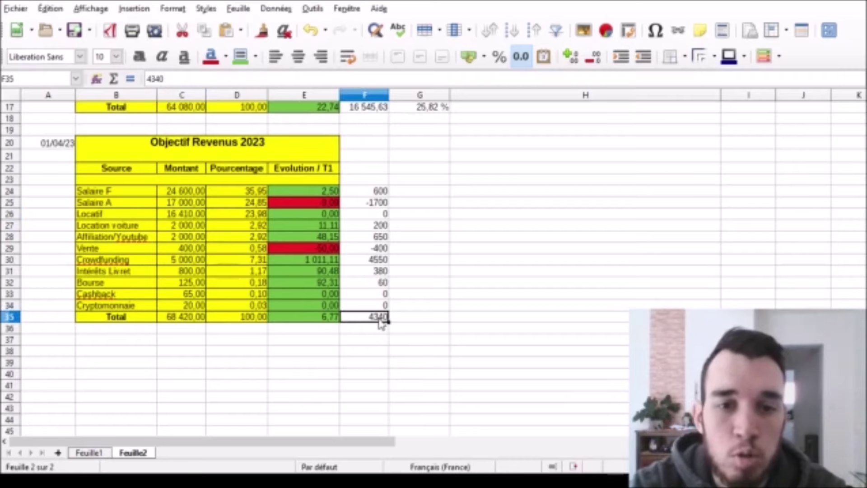